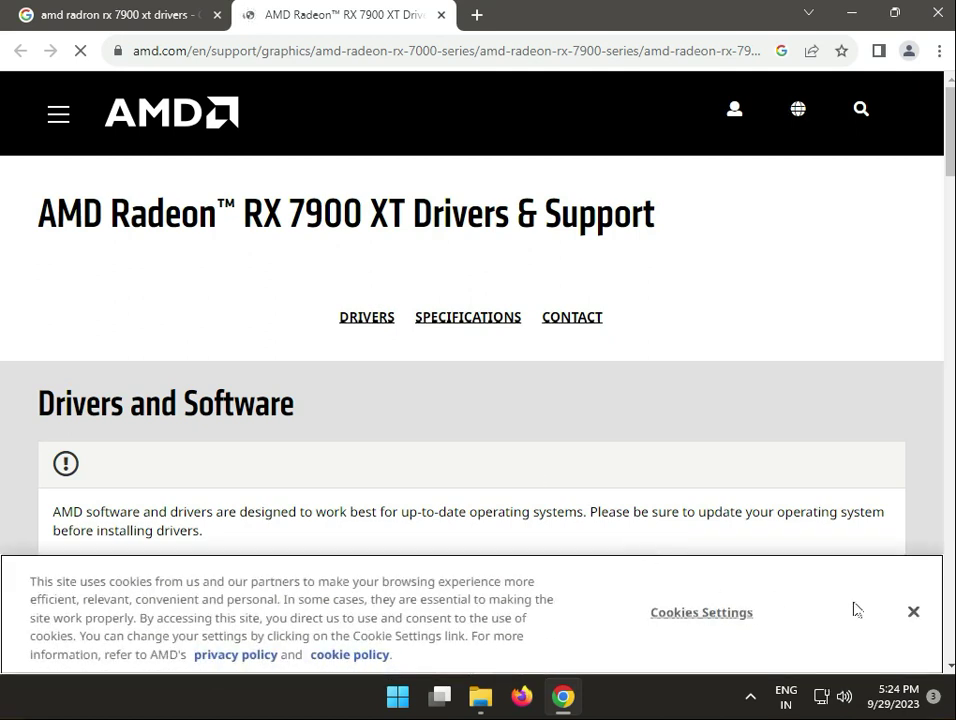
Step: Dismiss the cookie notice and scroll to the Windows 11/10, RHEL, Ubuntu and SLED driver sections
left_click(913, 614)
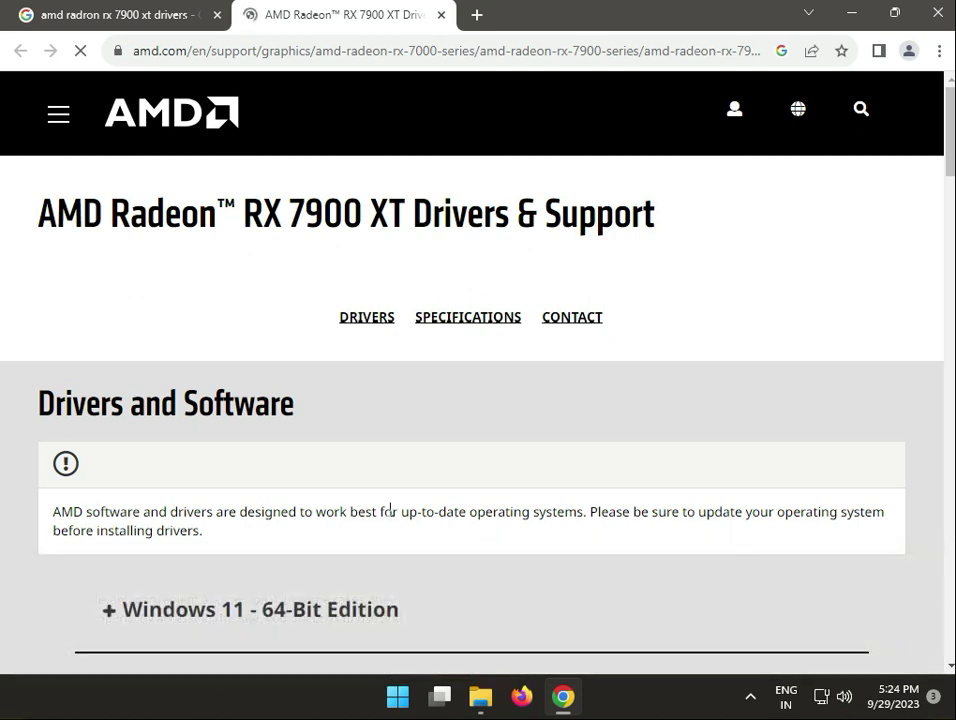
scroll(385, 512, "down", 2)
scroll(379, 520, "down", 3)
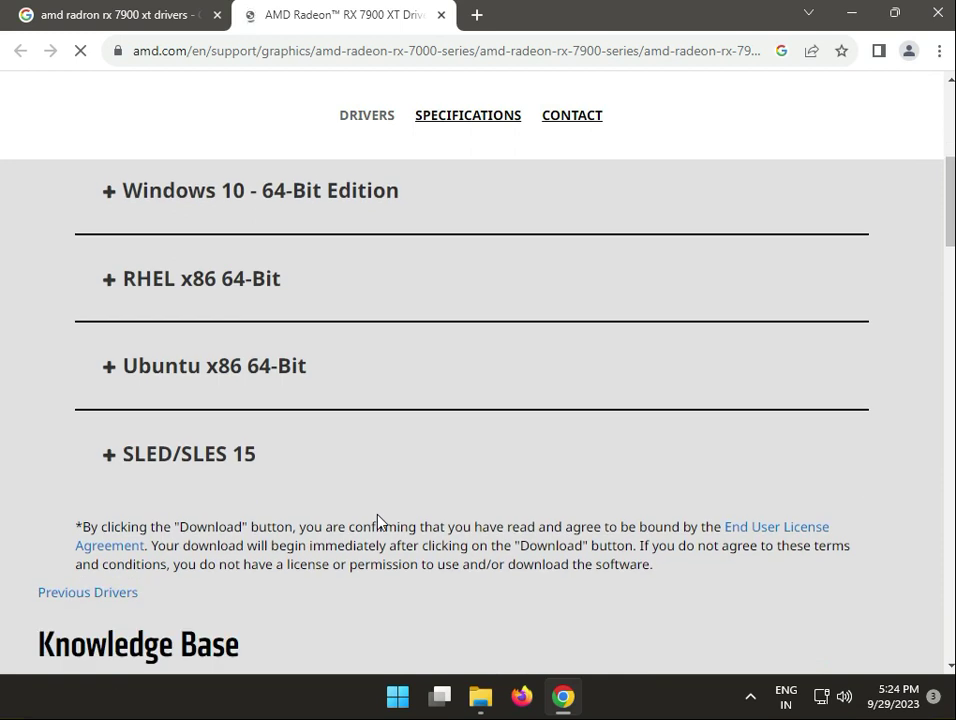
scroll(379, 520, "up", 1)
scroll(377, 525, "up", 1)
scroll(376, 530, "down", 1)
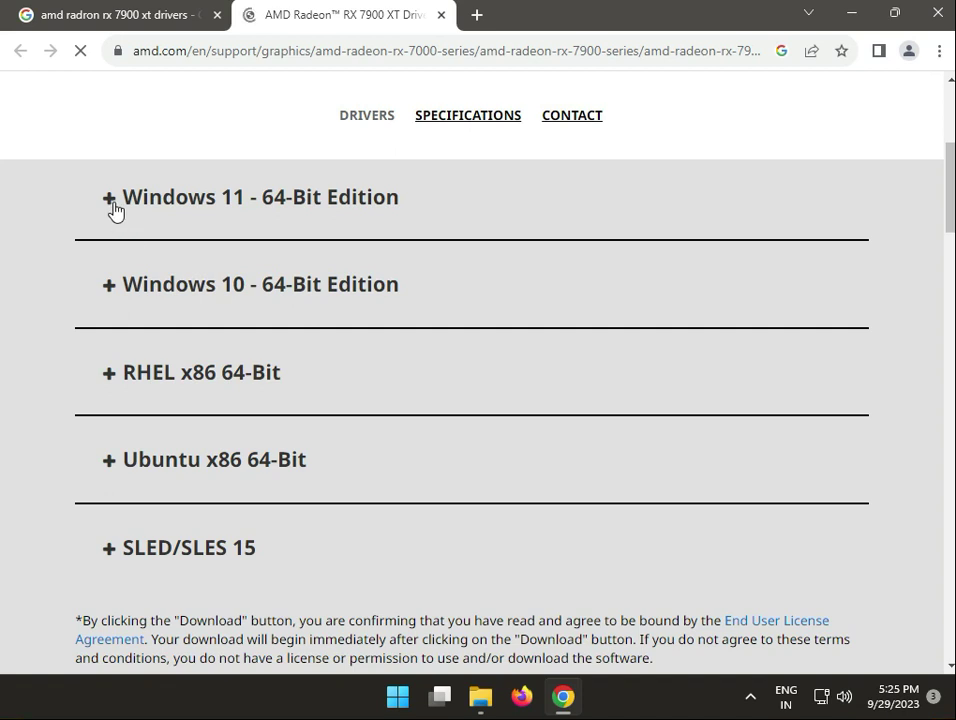
left_click(483, 694)
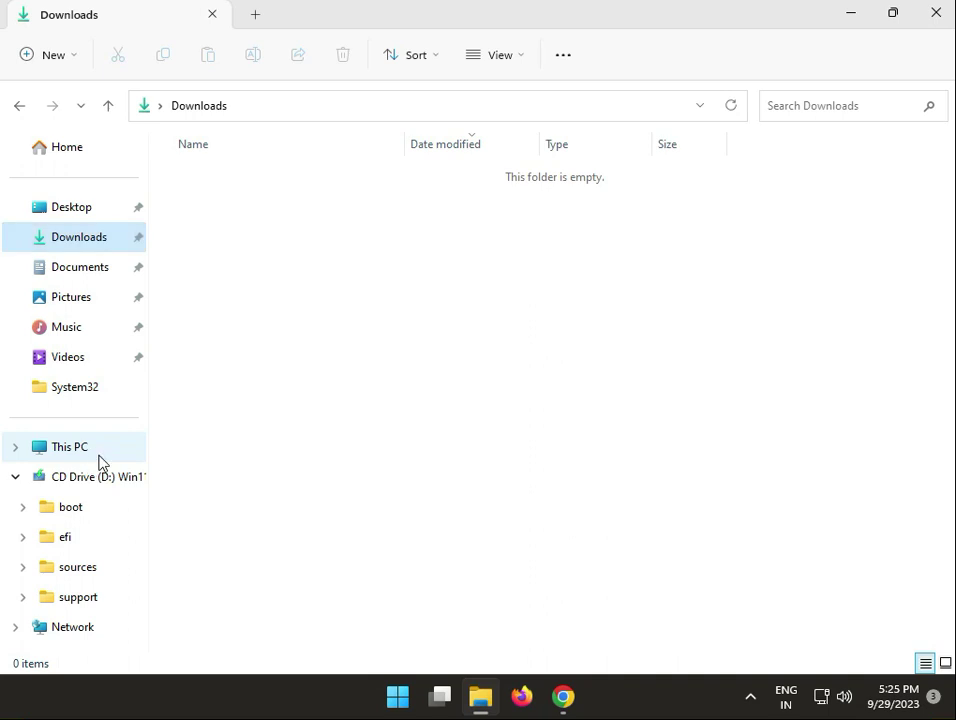
Step: Open This PC's Properties through Show more options to reach the About page
right_click(96, 460)
left_click(192, 435)
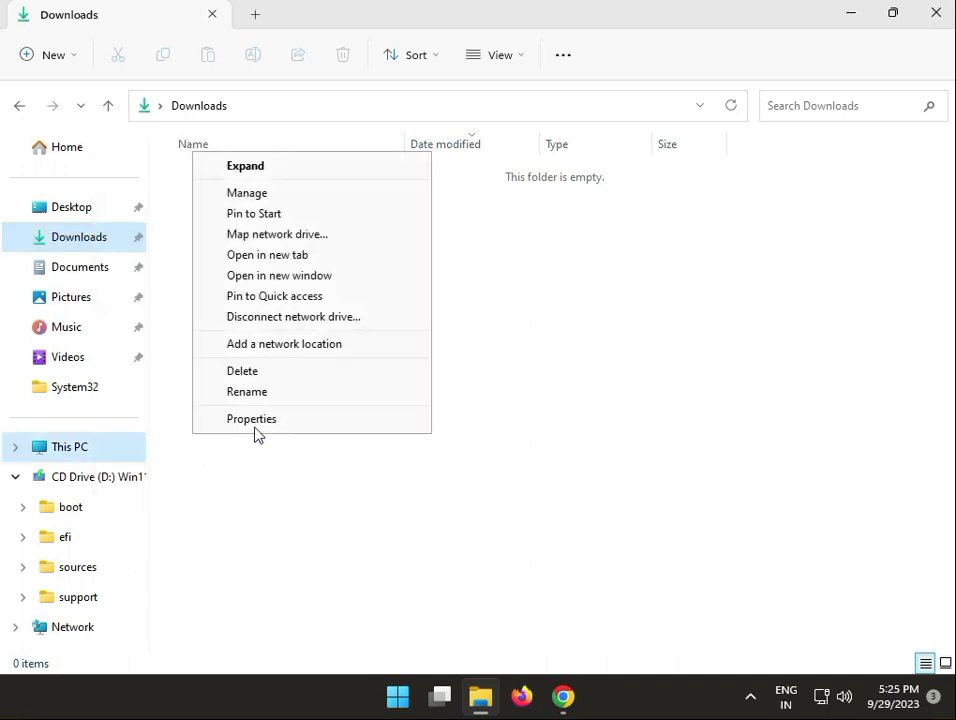
left_click(260, 421)
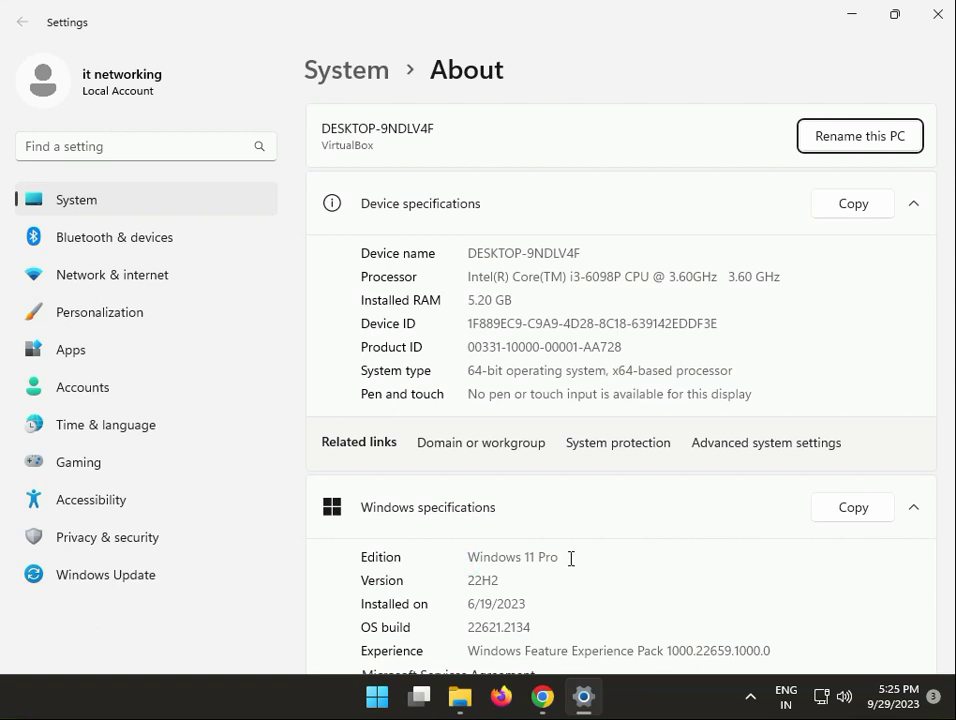
Step: Highlight the Windows 11 Pro edition and review the rest of the About specifications
left_click_drag(565, 558, 465, 562)
scroll(468, 545, "down", 3)
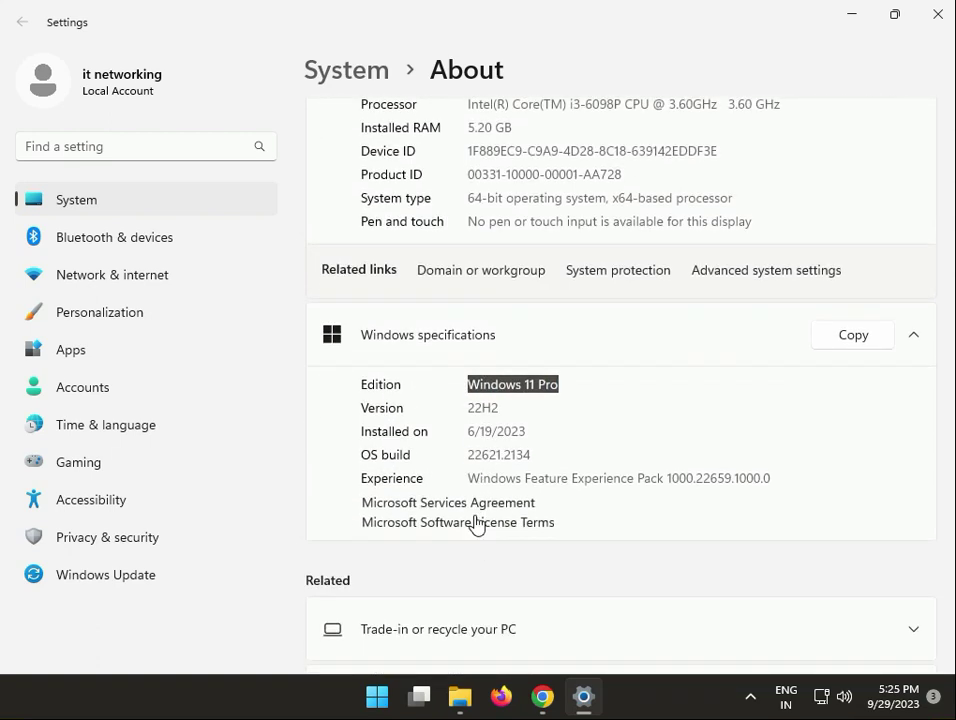
left_click(525, 388)
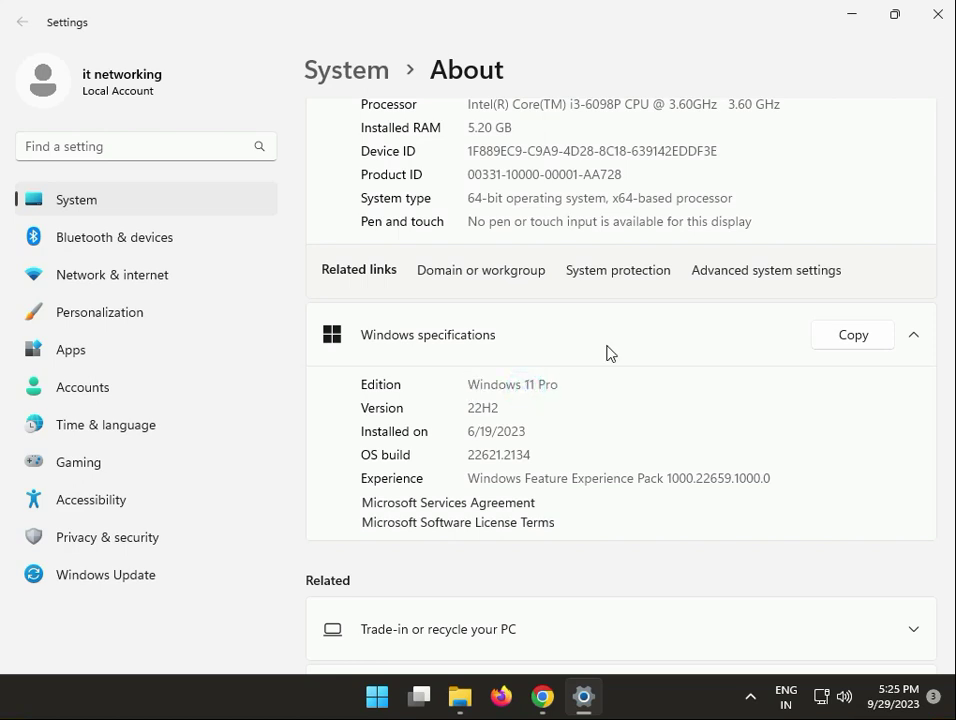
Step: Close Settings and expand the Windows 11 - 64-Bit Edition driver downloads
left_click(928, 26)
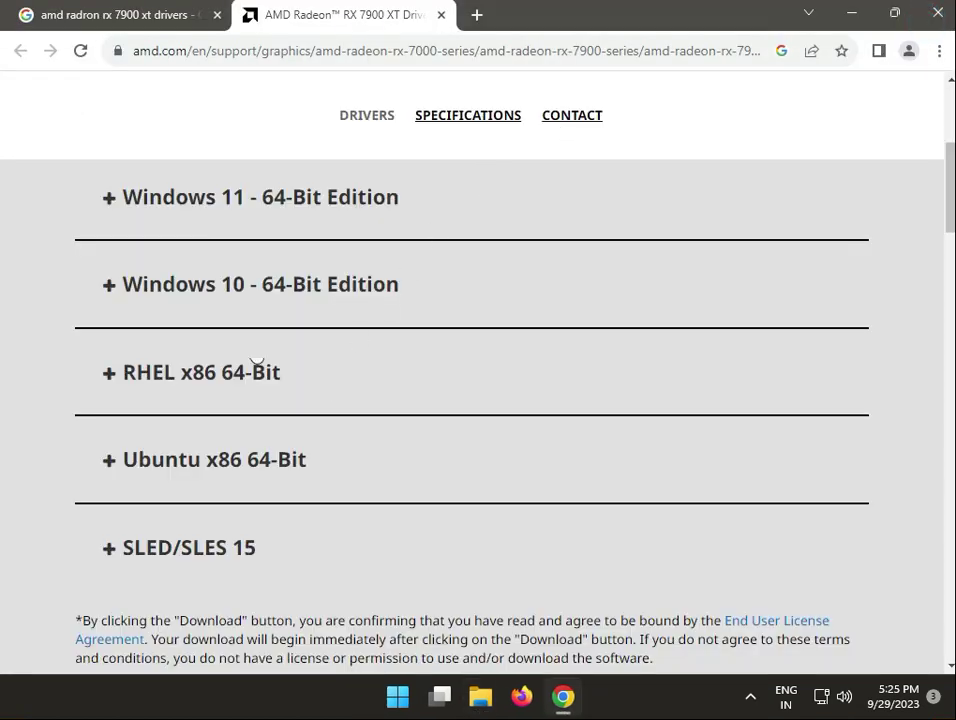
left_click(116, 204)
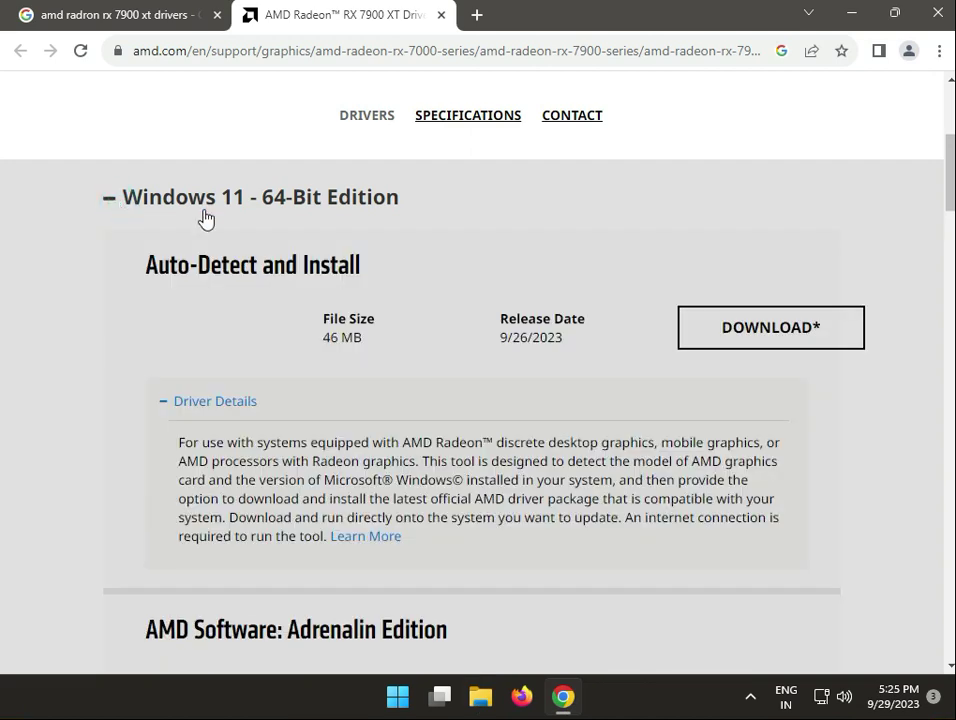
scroll(680, 400, "down", 3)
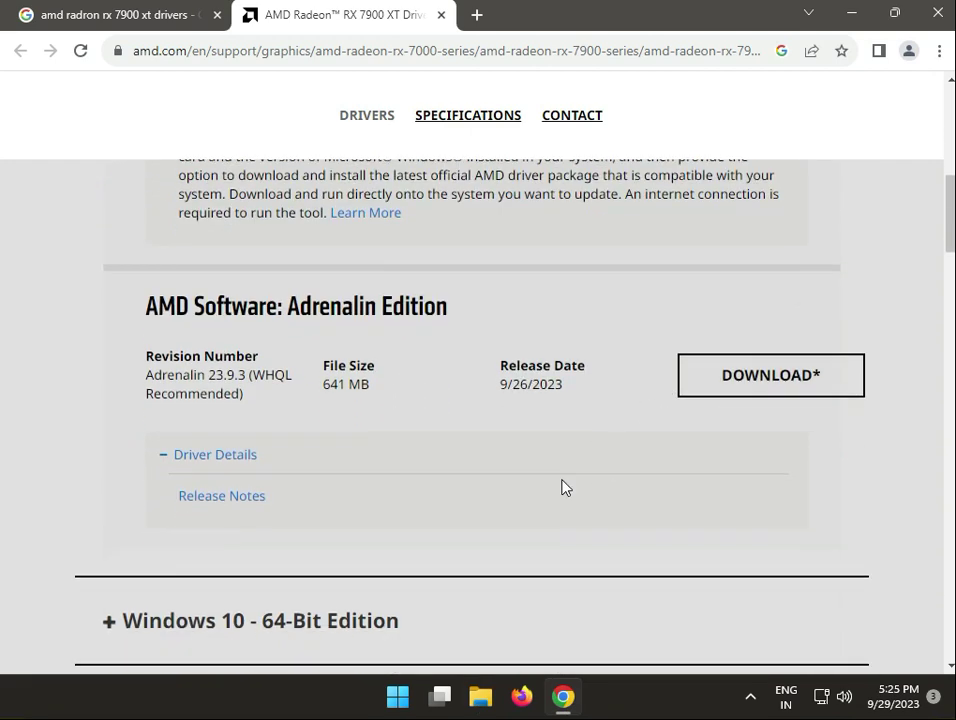
scroll(540, 490, "down", 3)
scroll(480, 490, "up", 3)
scroll(470, 485, "up", 3)
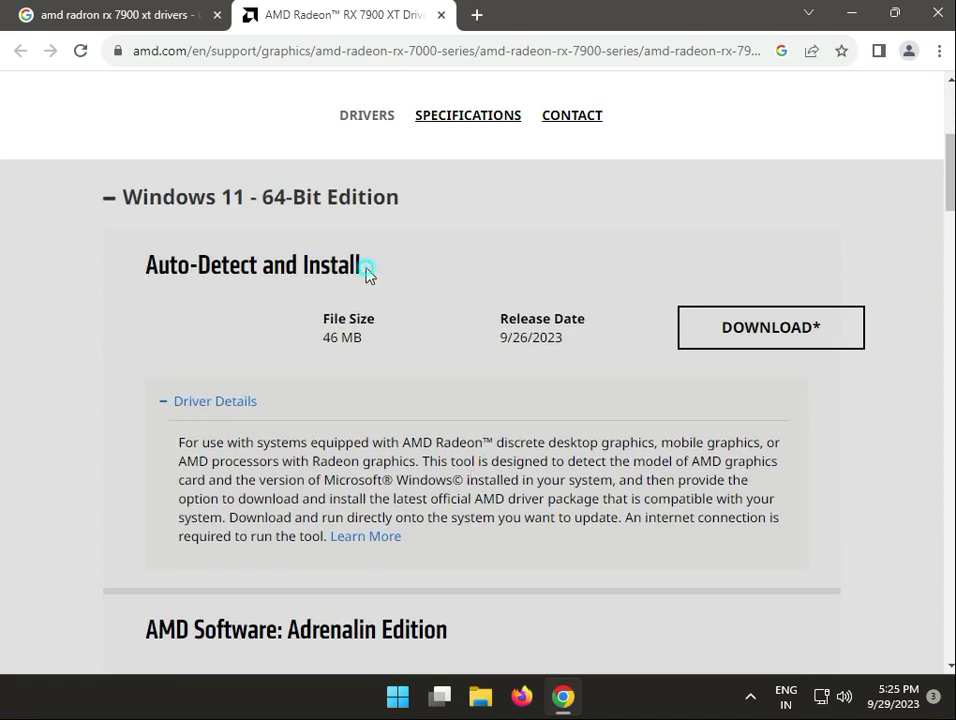
Step: Compare the Auto-Detect and Install size (46 MB) with the Adrenalin Edition size (641 MB)
left_click_drag(362, 268, 165, 259)
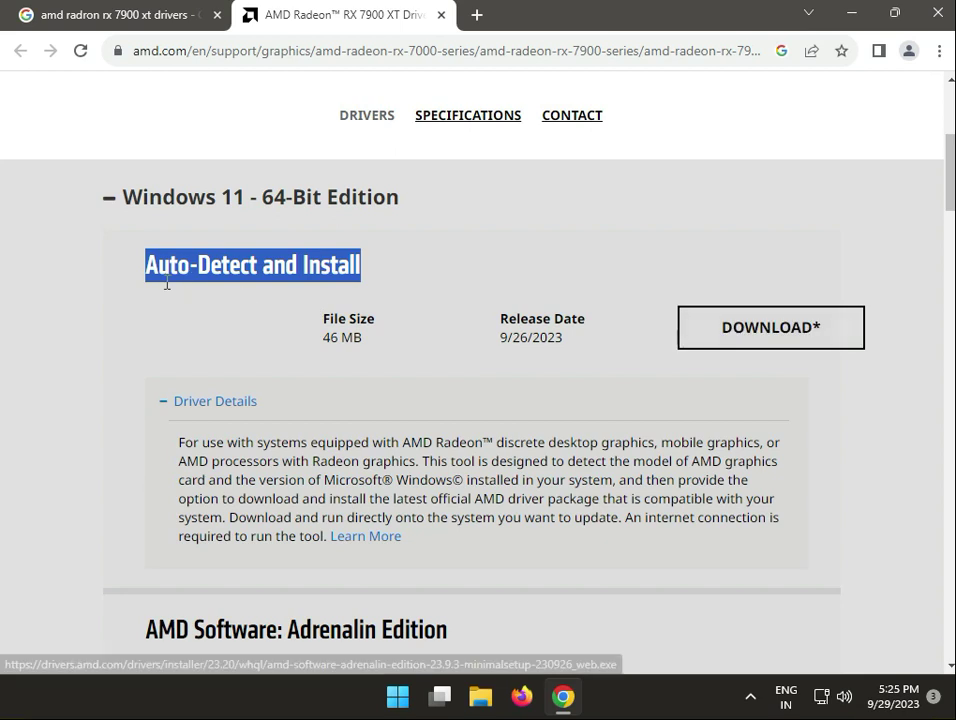
double_click(323, 338)
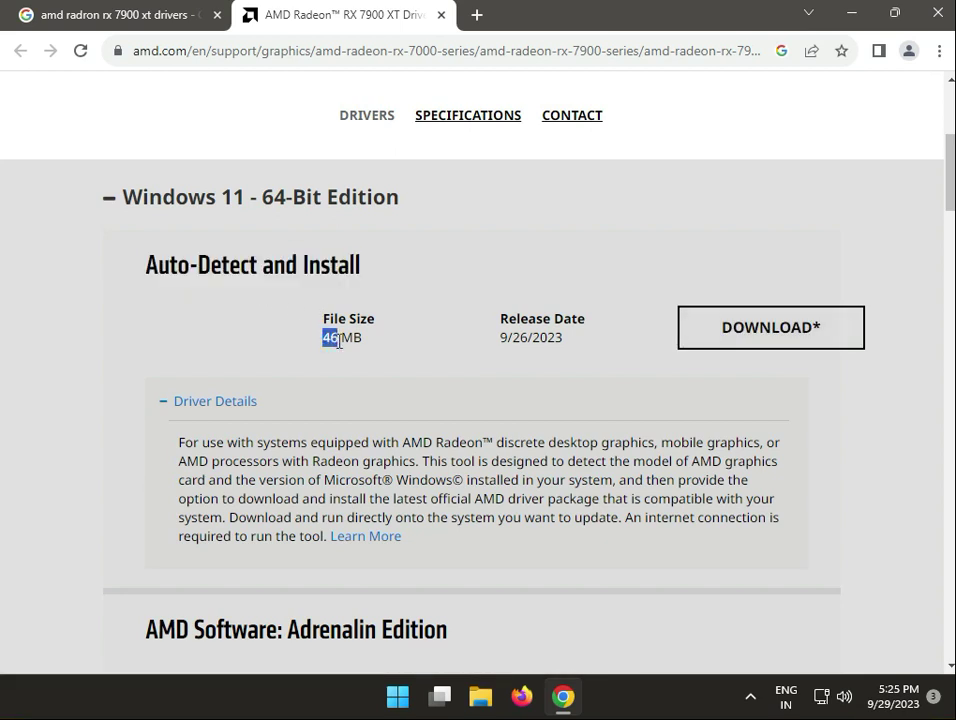
scroll(437, 369, "down", 3)
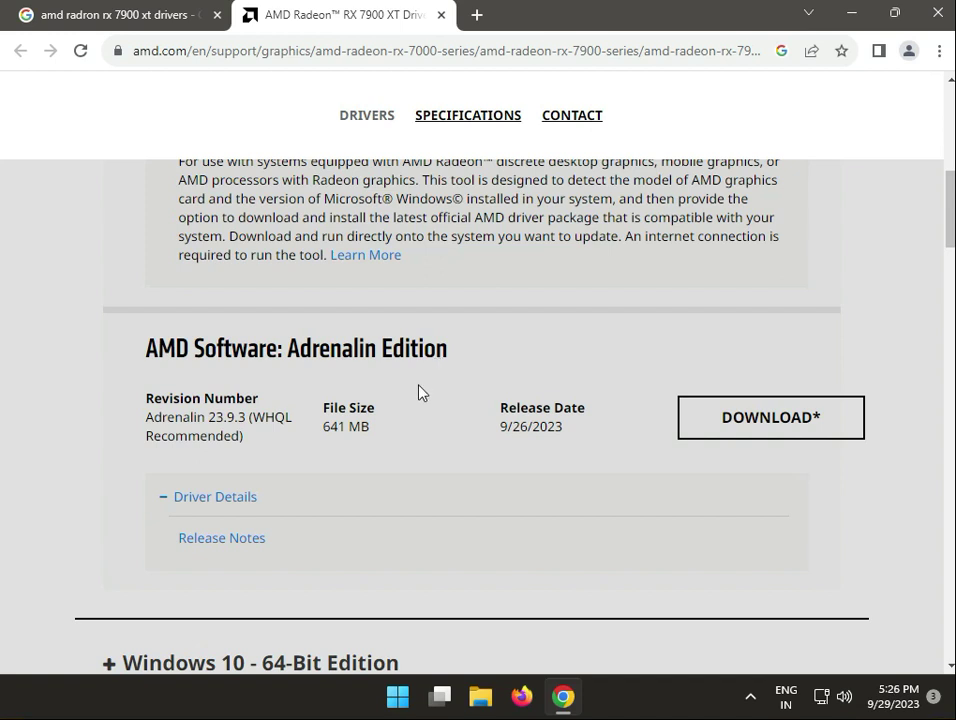
left_click(323, 427)
left_click_drag(323, 427, 346, 432)
scroll(432, 410, "up", 4)
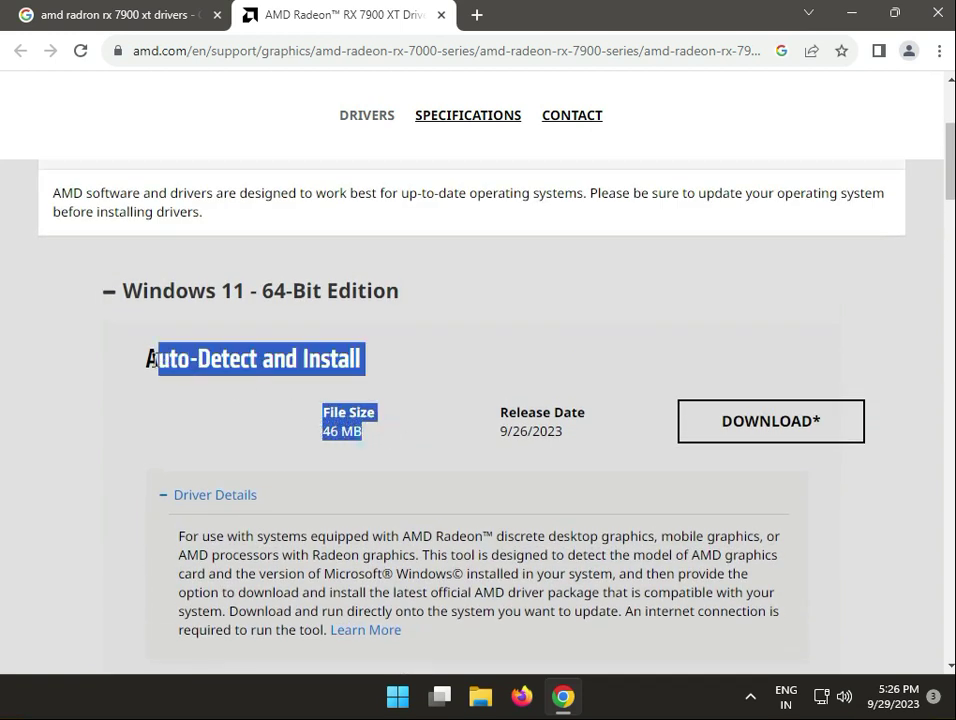
left_click_drag(375, 433, 145, 350)
scroll(491, 437, "down", 1)
scroll(491, 437, "down", 4)
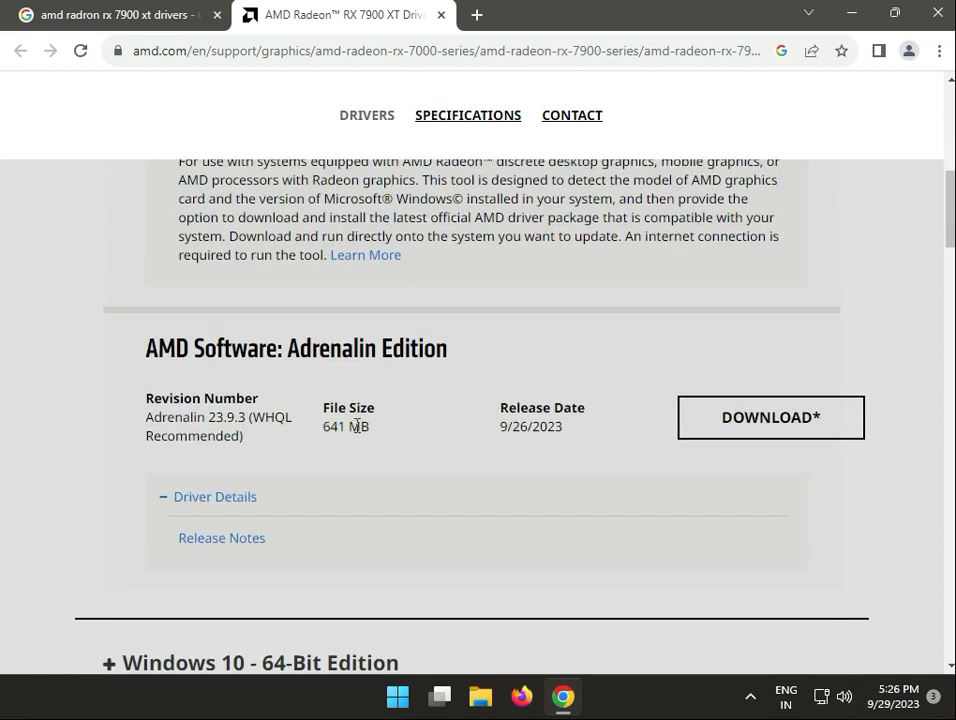
left_click_drag(351, 428, 303, 437)
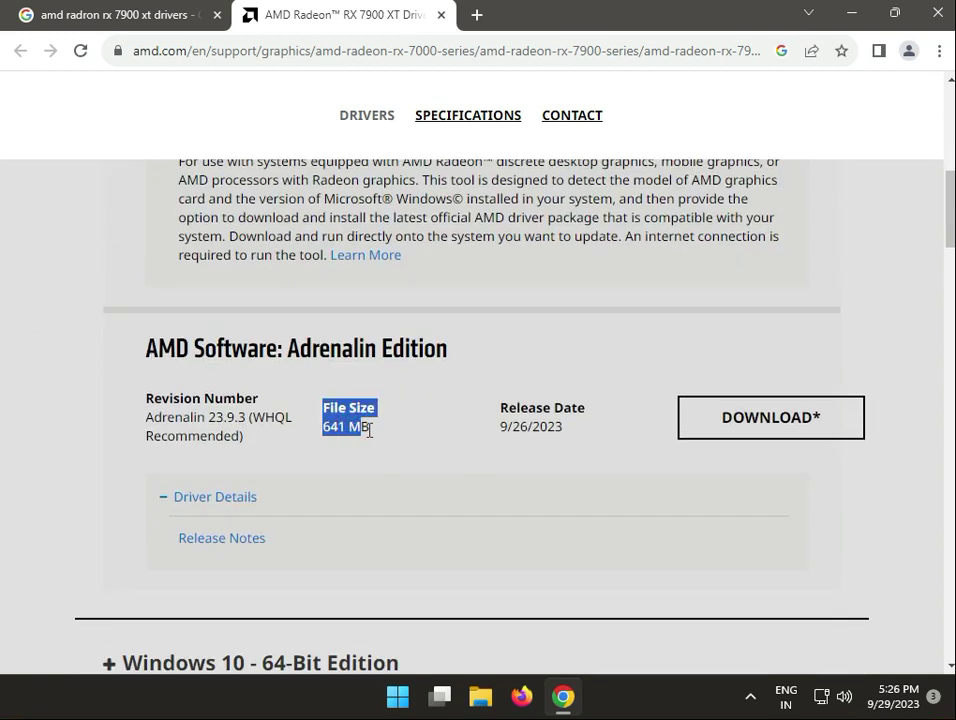
Step: Start the Adrenalin Edition installer download and check its progress
left_click(745, 427)
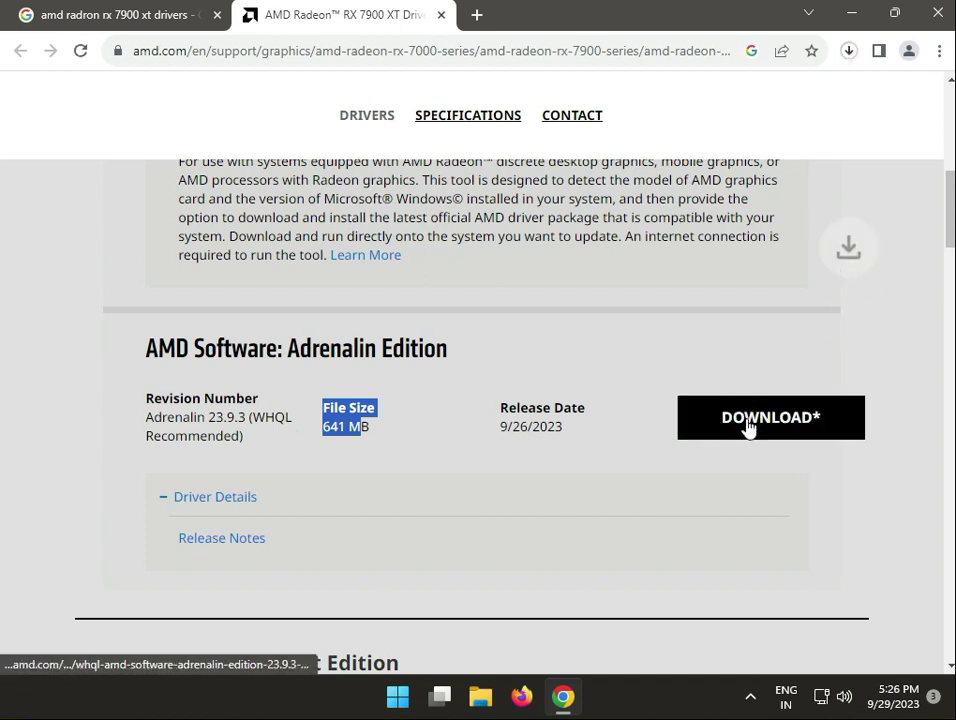
left_click(848, 50)
scroll(420, 360, "down", 5)
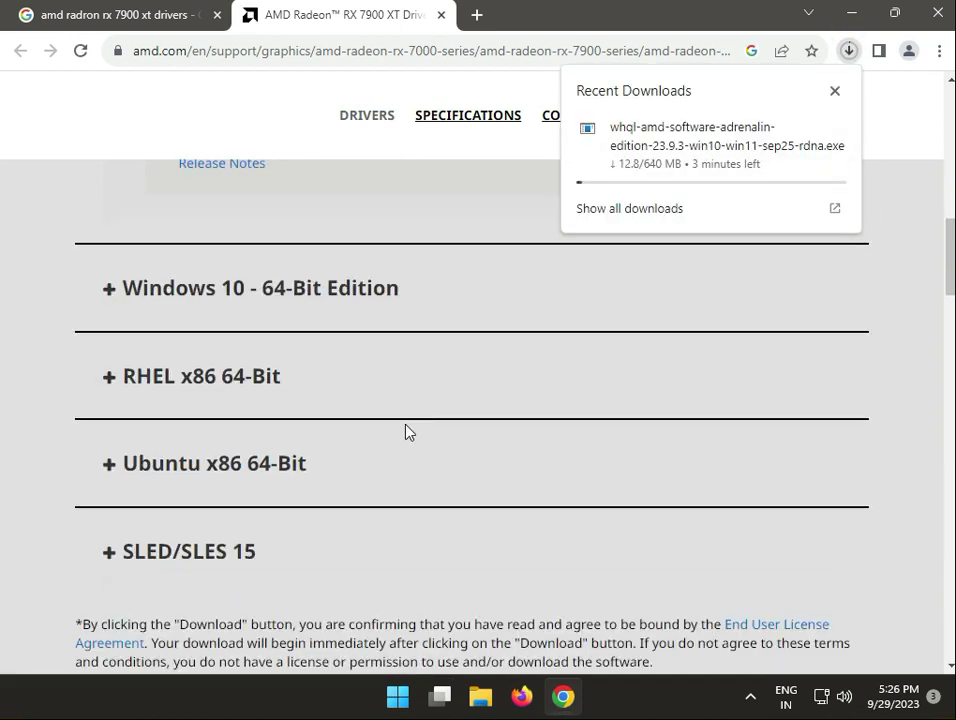
Step: Expand the Windows 10 and Ubuntu x86 64-bit sections, then confirm the 640 MB download is Done
left_click(110, 290)
scroll(431, 463, "down", 4)
scroll(437, 478, "down", 3)
left_click(116, 474)
scroll(450, 490, "down", 2)
scroll(343, 507, "down", 2)
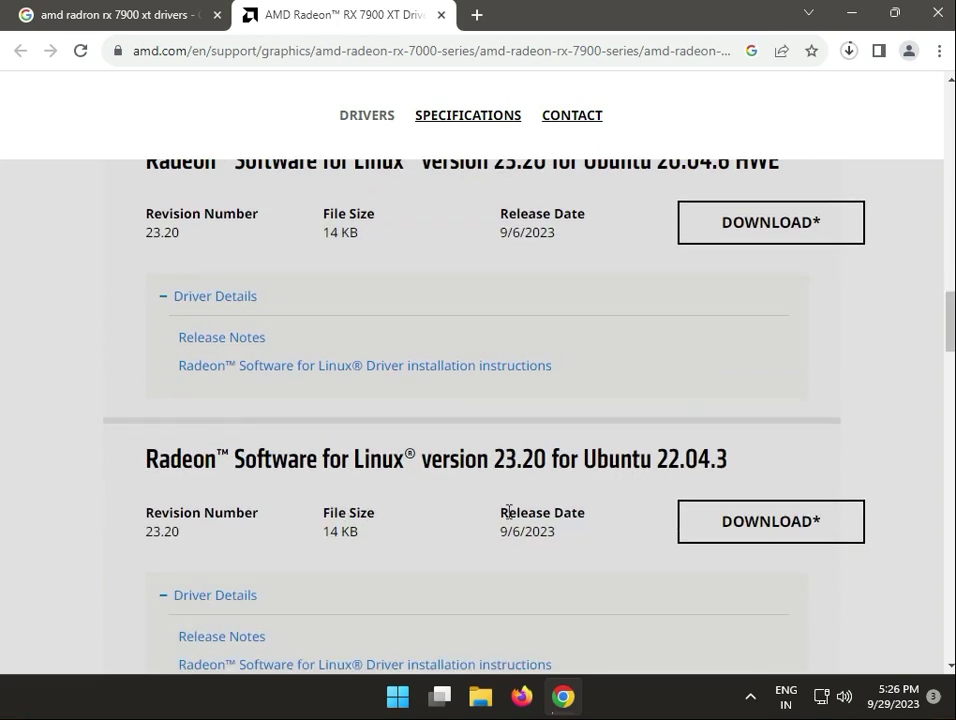
scroll(506, 508, "up", 3)
scroll(508, 510, "up", 3)
scroll(509, 512, "up", 3)
scroll(508, 510, "down", 5)
scroll(508, 510, "up", 3)
left_click(849, 51)
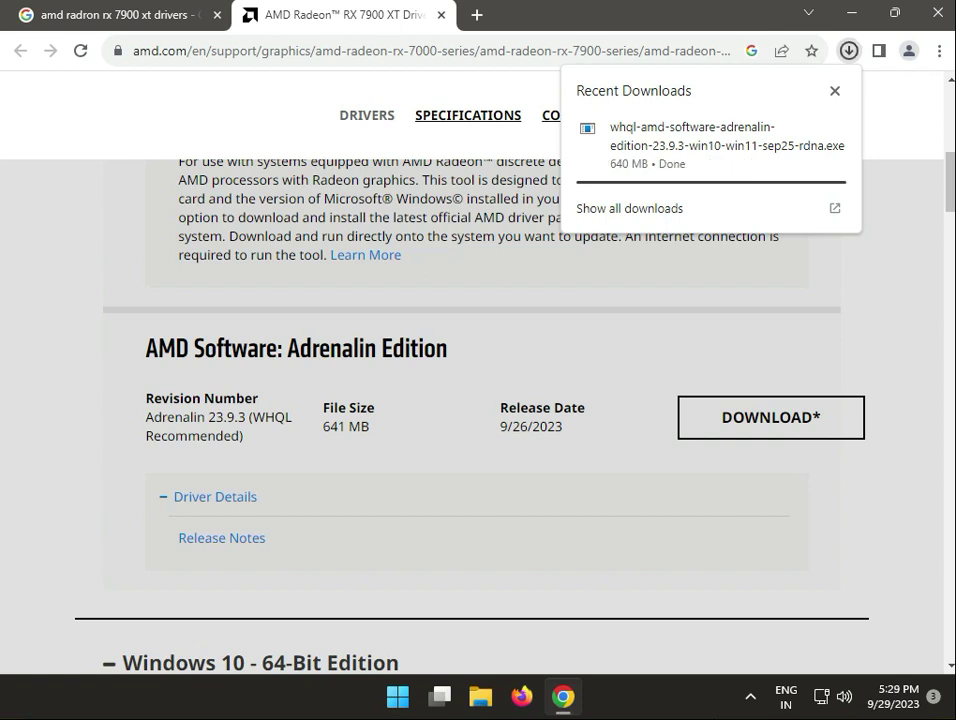
Step: Launch the downloaded Adrenalin installer, approve the UAC prompt, and minimize Chrome
mouse_move(710, 140)
left_click(672, 143)
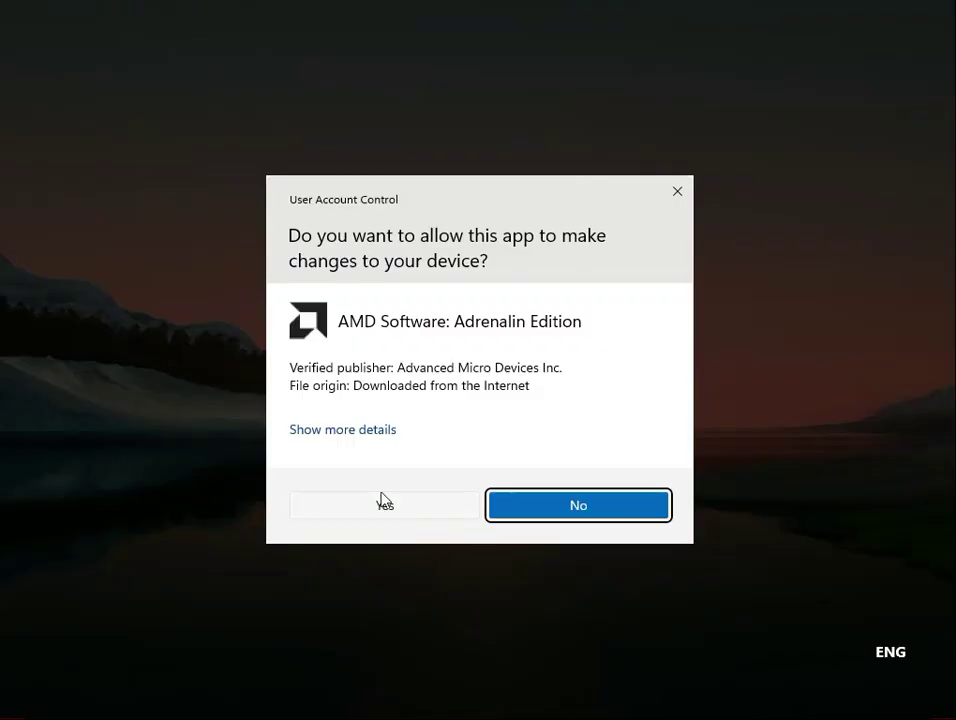
left_click(378, 500)
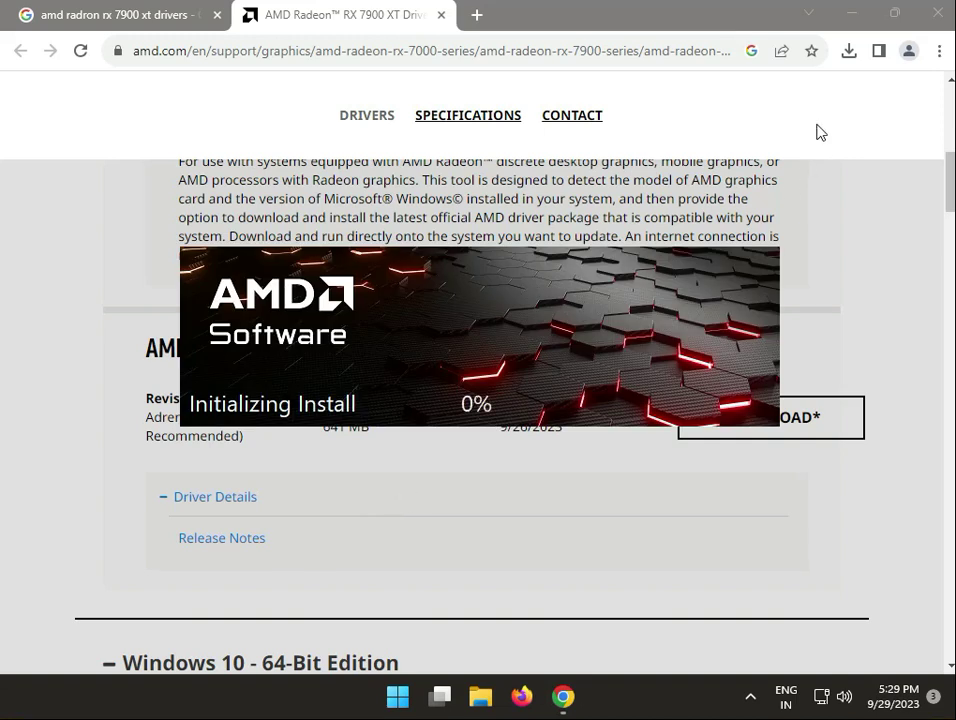
left_click(839, 17)
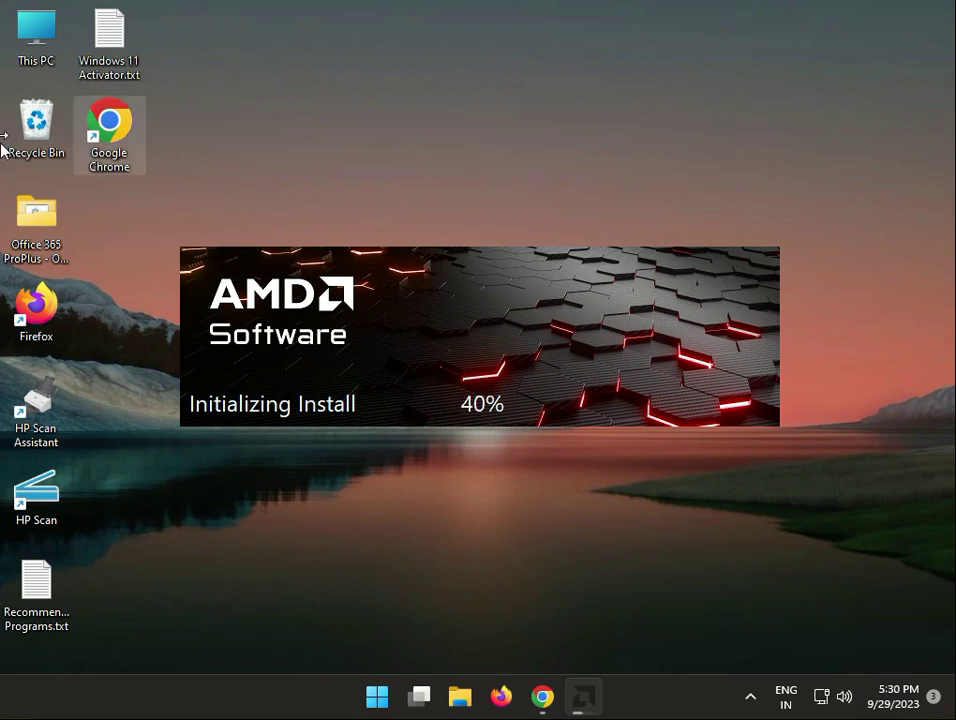
Step: Open Device Manager and select the Microsoft Basic Display Adapter under Display adapters
right_click(378, 699)
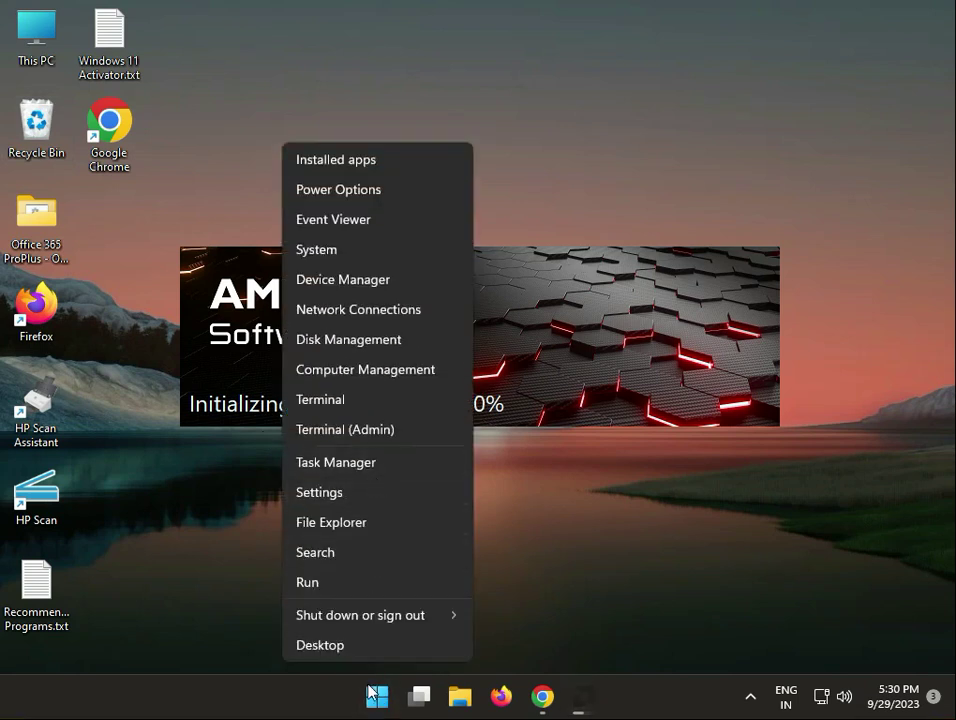
left_click(348, 280)
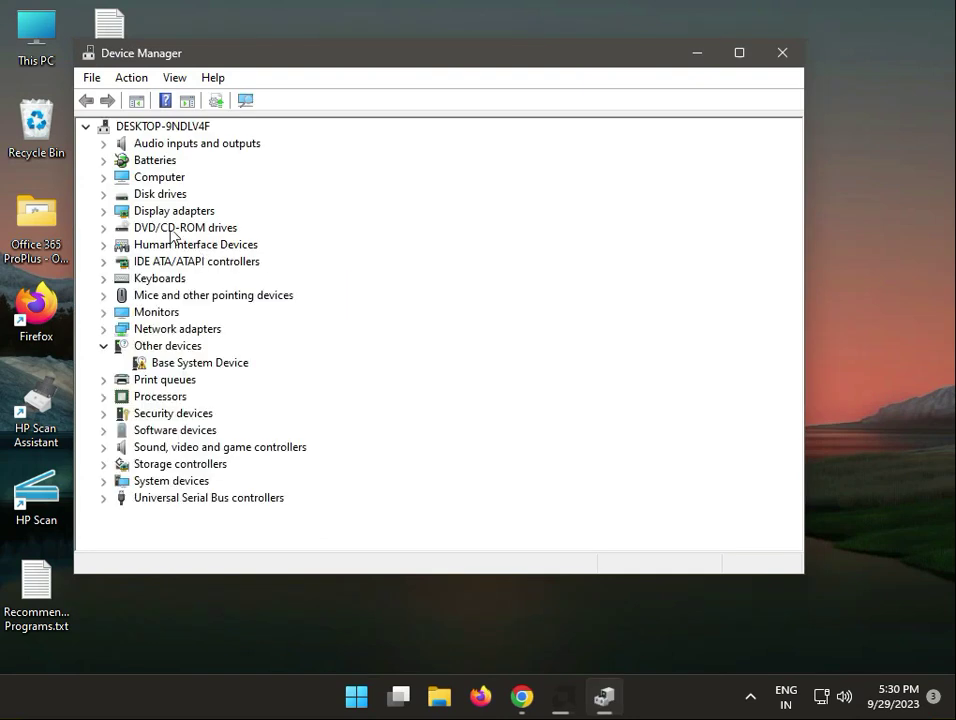
left_click(104, 211)
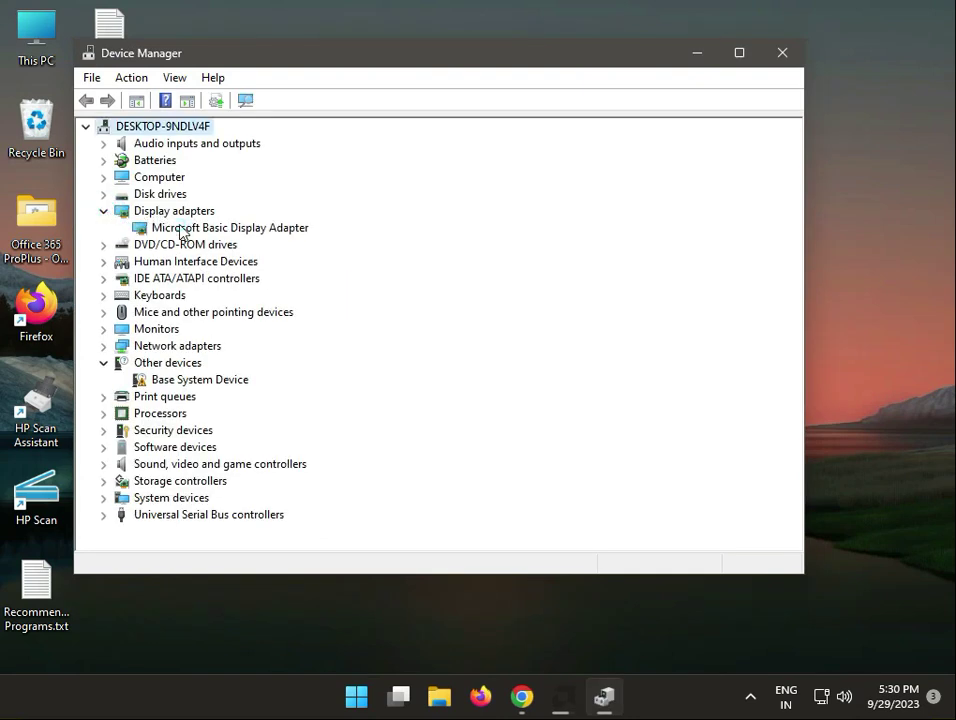
left_click(213, 227)
Step: Start a manual driver update for the adapter, choosing the Downloads folder as location
right_click(211, 228)
left_click(221, 238)
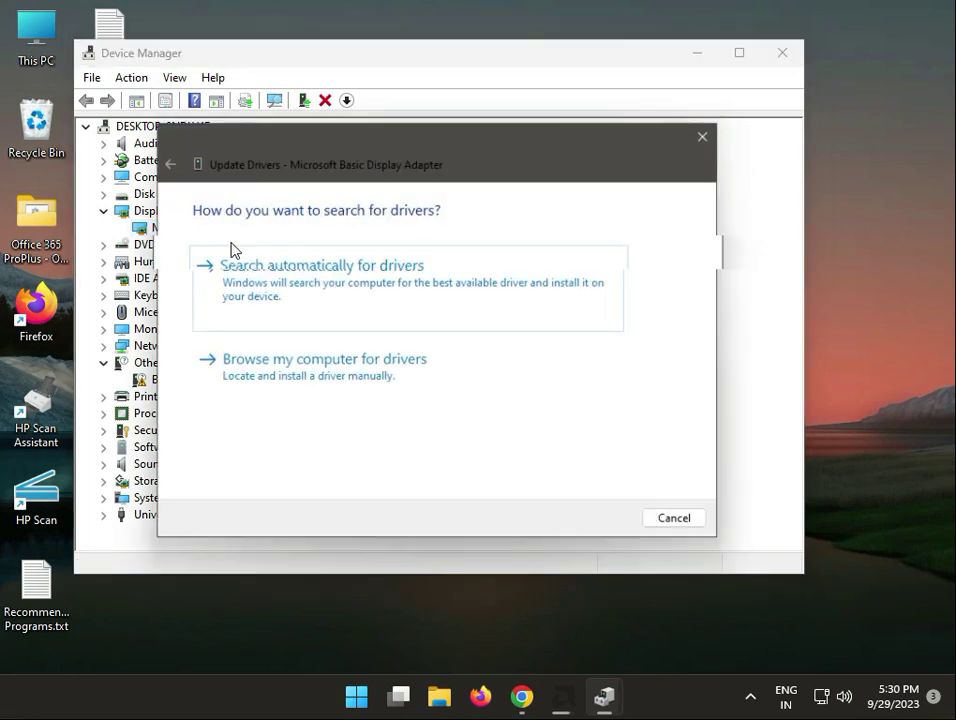
left_click(331, 376)
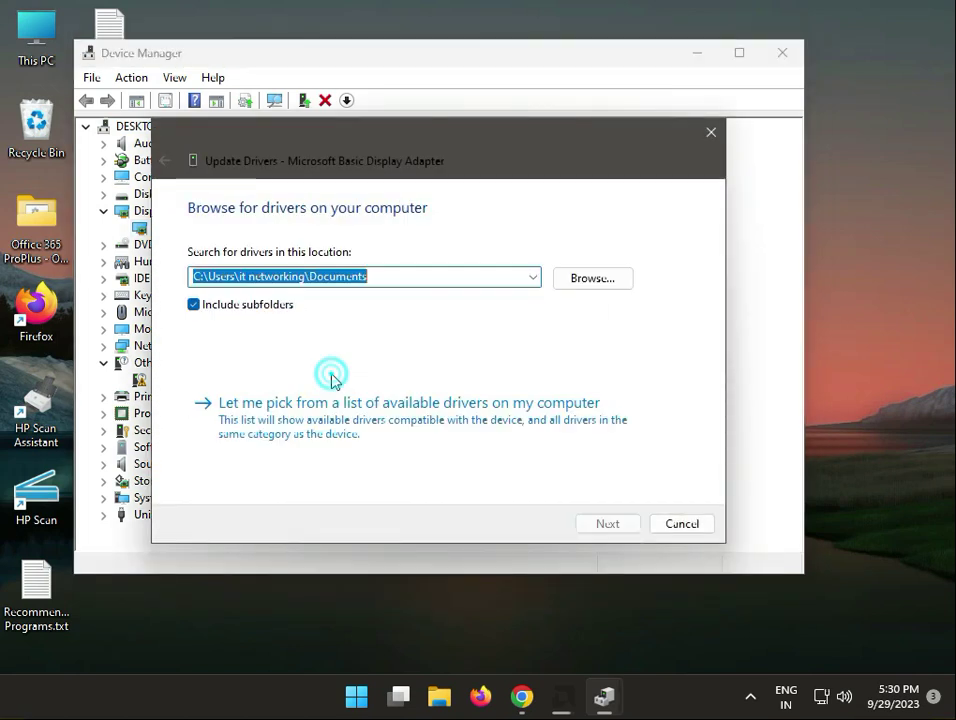
left_click(590, 280)
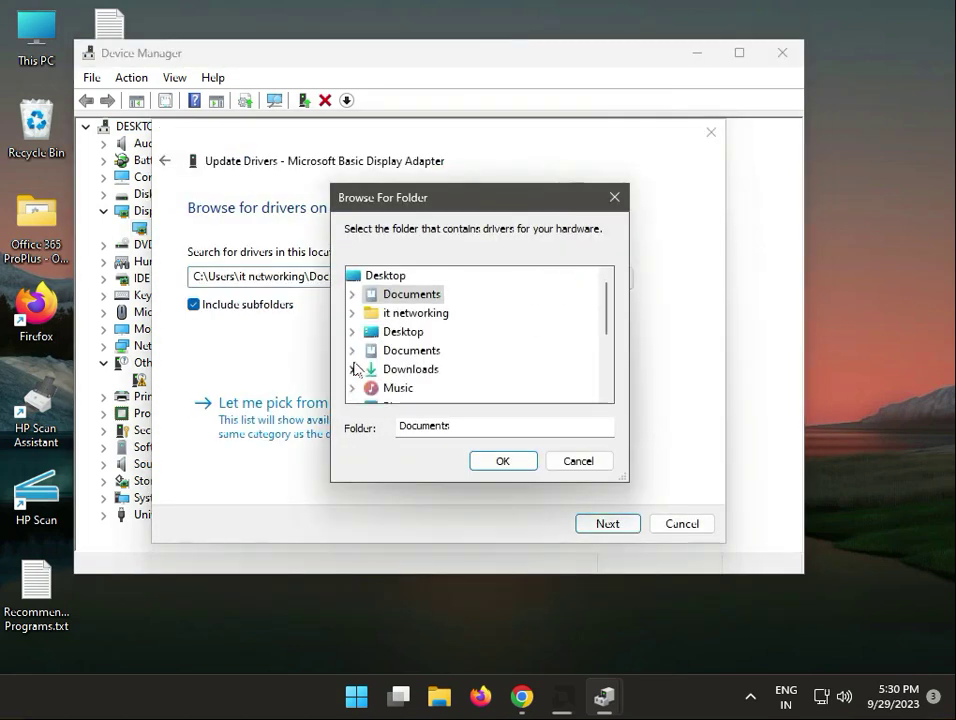
scroll(380, 370, "down", 1)
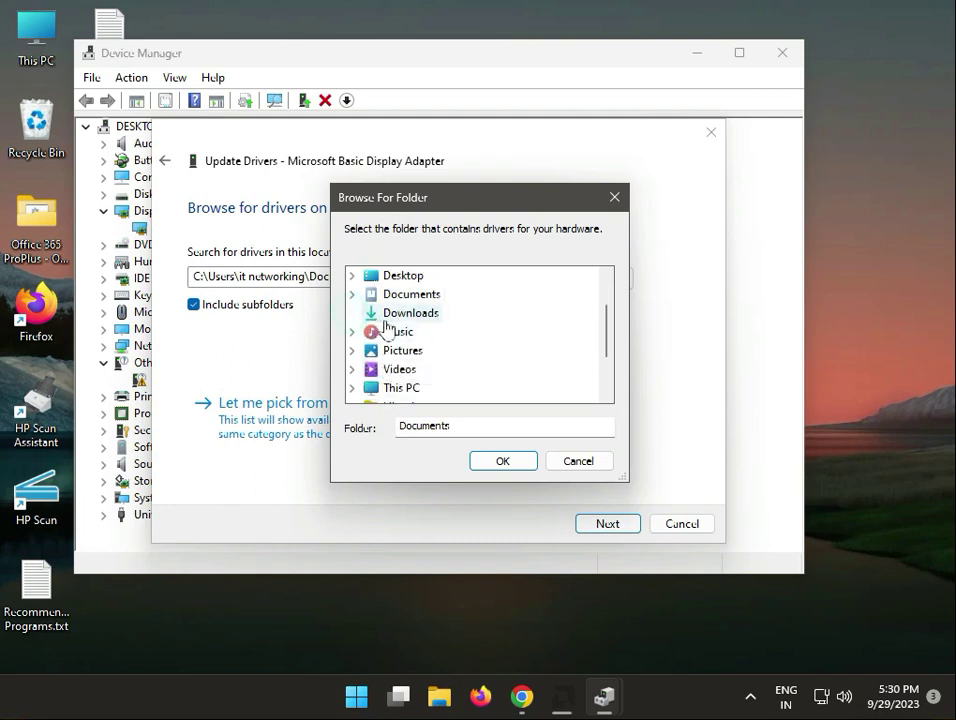
left_click(399, 318)
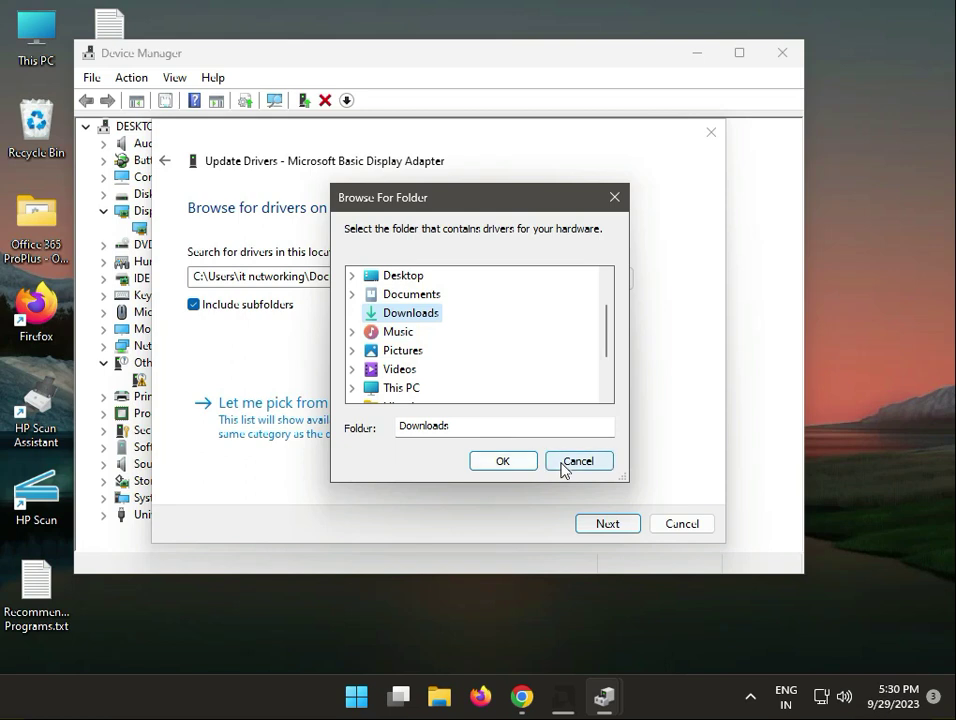
left_click(440, 700)
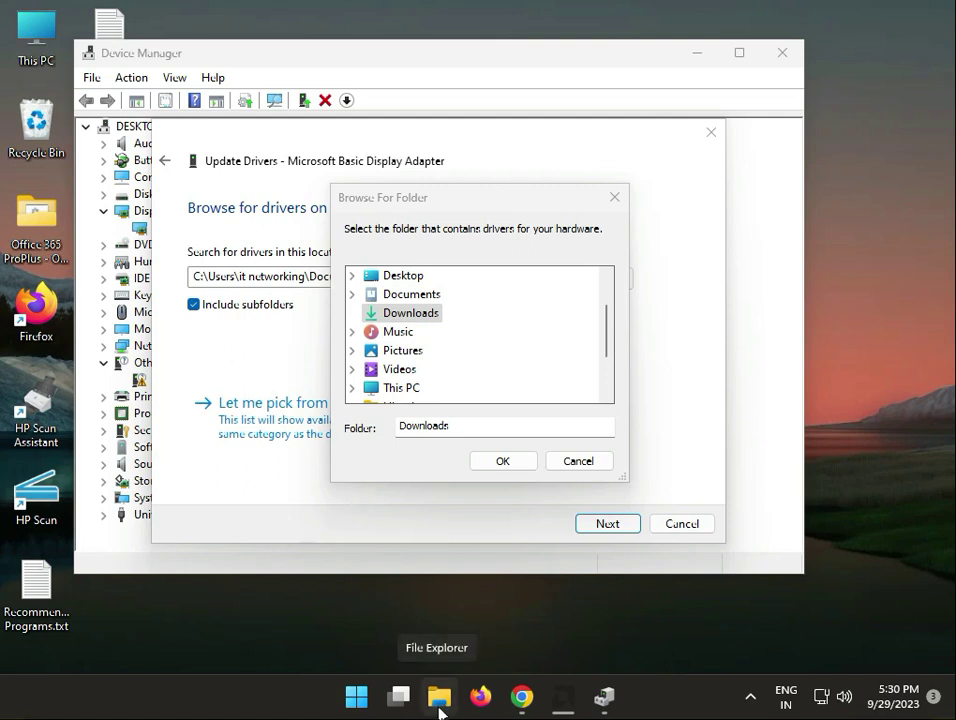
Step: Run the 640 MB Adrenalin installer from the Downloads folder via its right-click Open
left_click(440, 697)
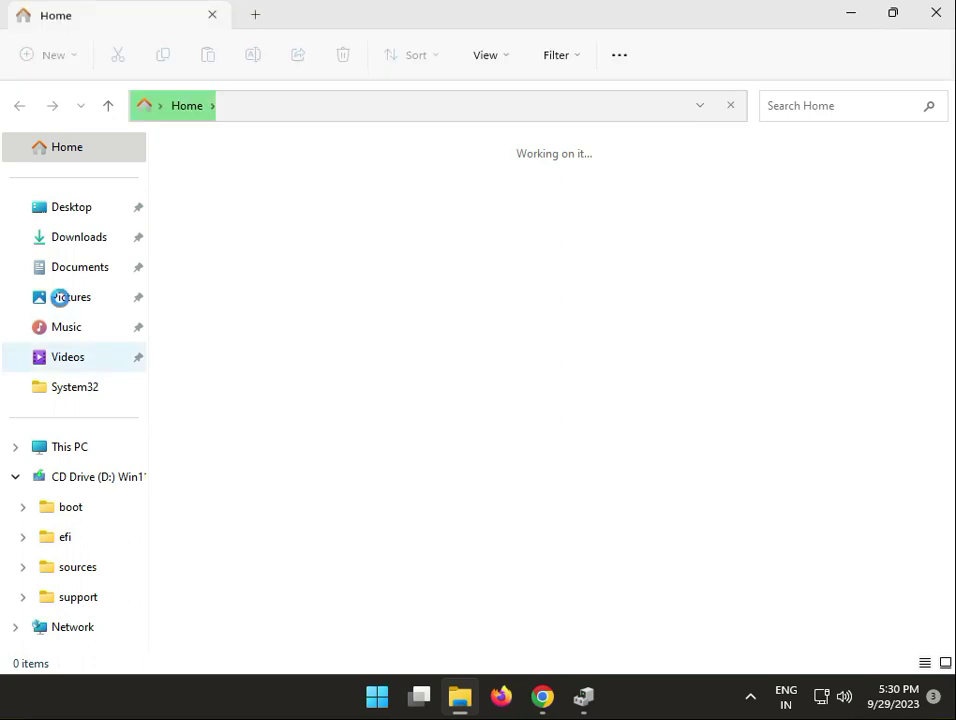
left_click(92, 240)
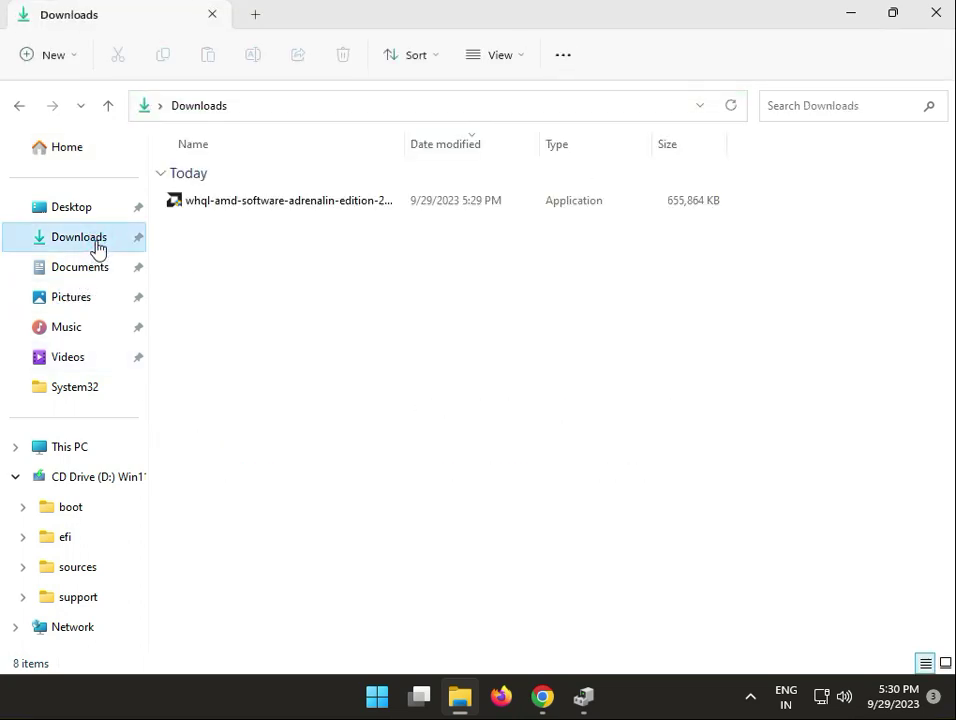
left_click(243, 207)
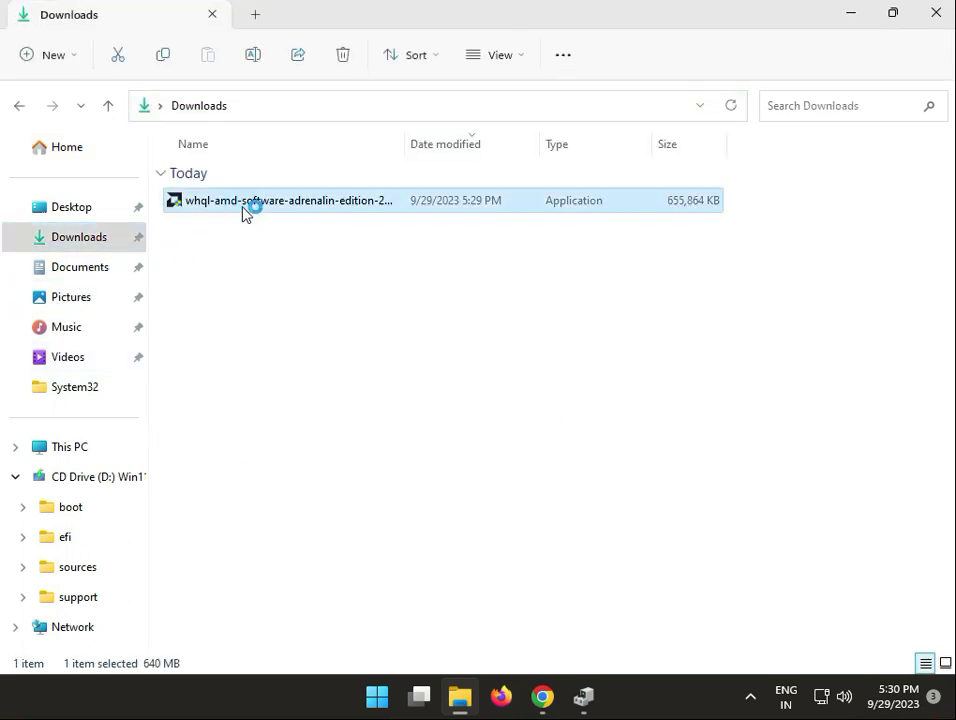
right_click(252, 205)
left_click(378, 484)
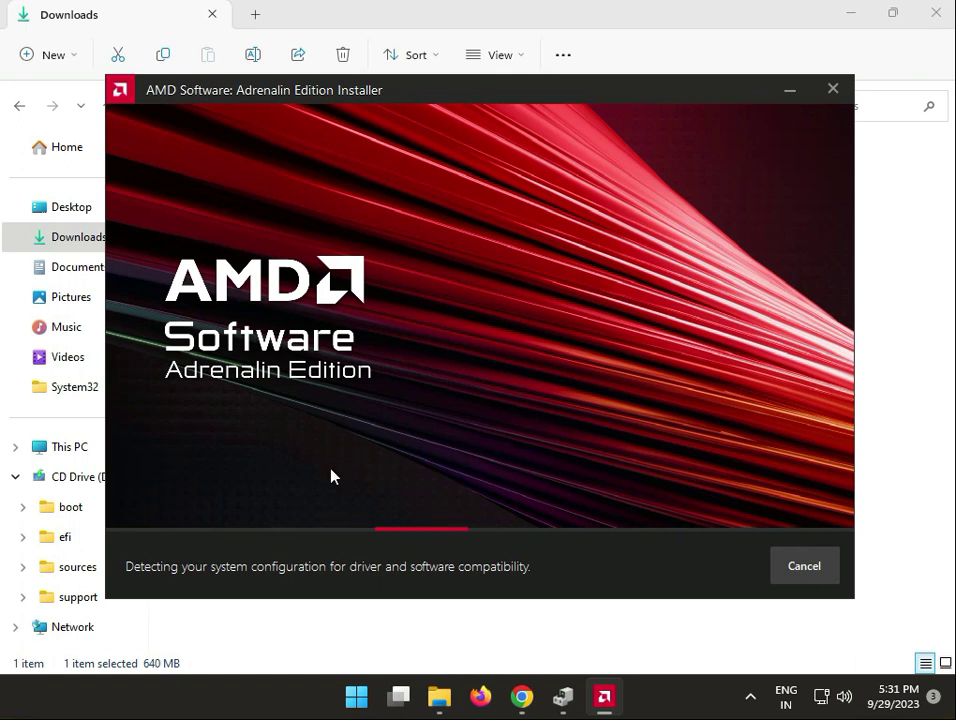
left_click(309, 620)
left_click(310, 206)
Step: Relaunch the installer via Show more options, ending at Error 173: no AMD graphics hardware
right_click(310, 206)
left_click(384, 487)
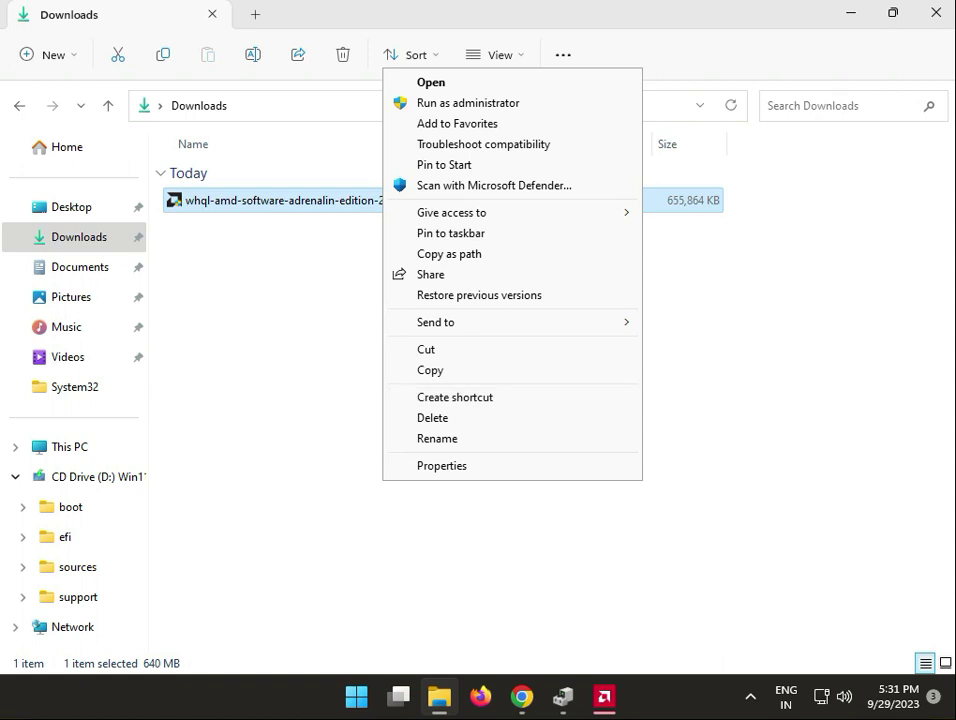
left_click(937, 14)
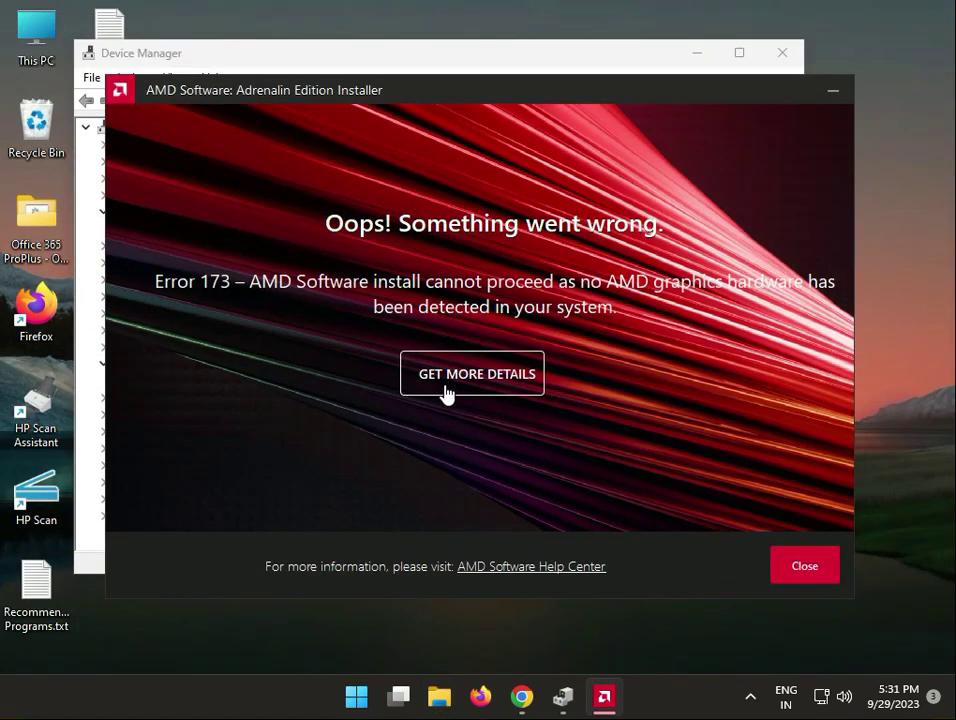